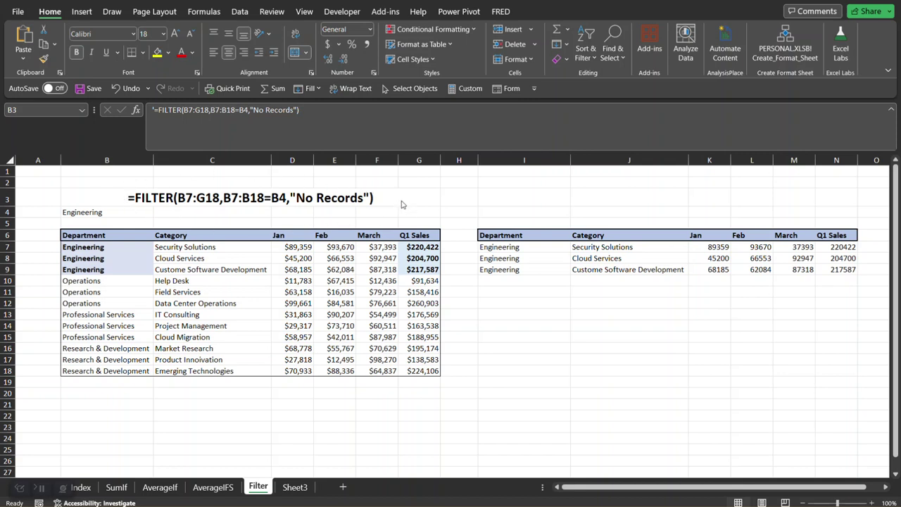
Step: Start a FILTER formula in I7 with the data range B7:G18 as the array to filter
left_click(505, 247)
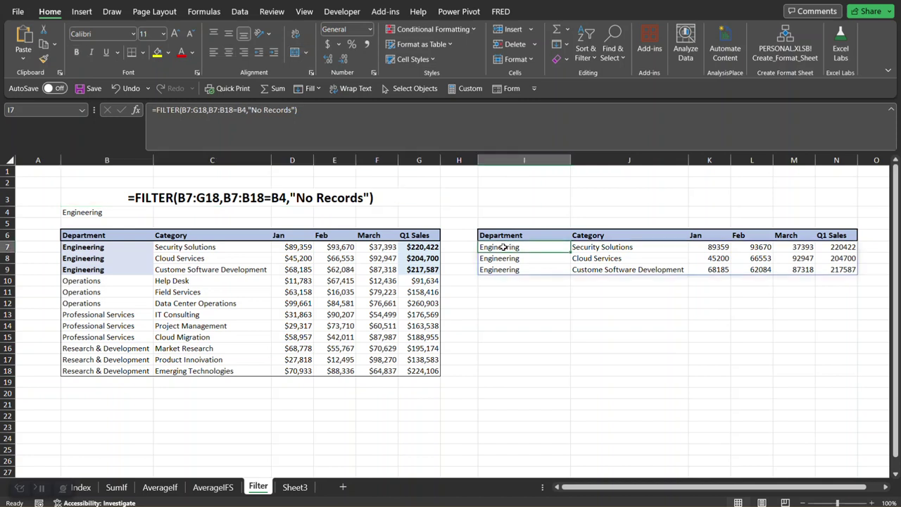
type("=")
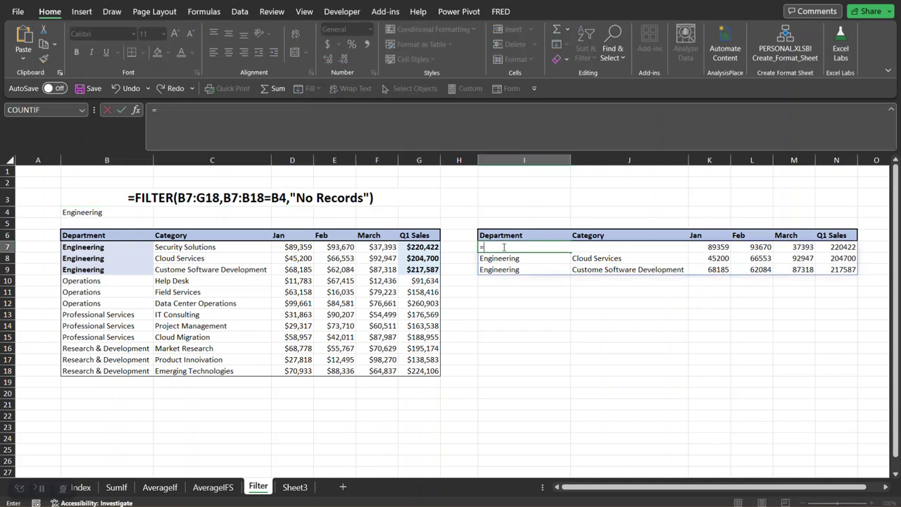
type("filter")
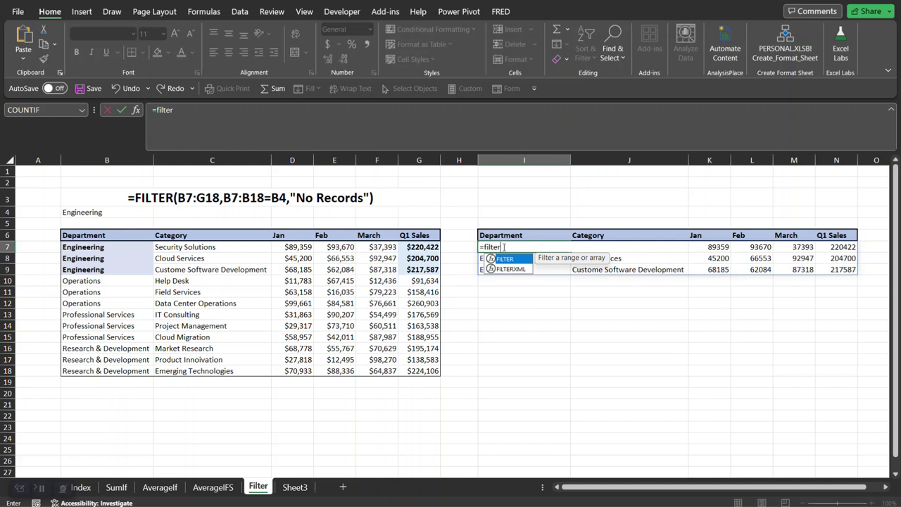
key("Tab")
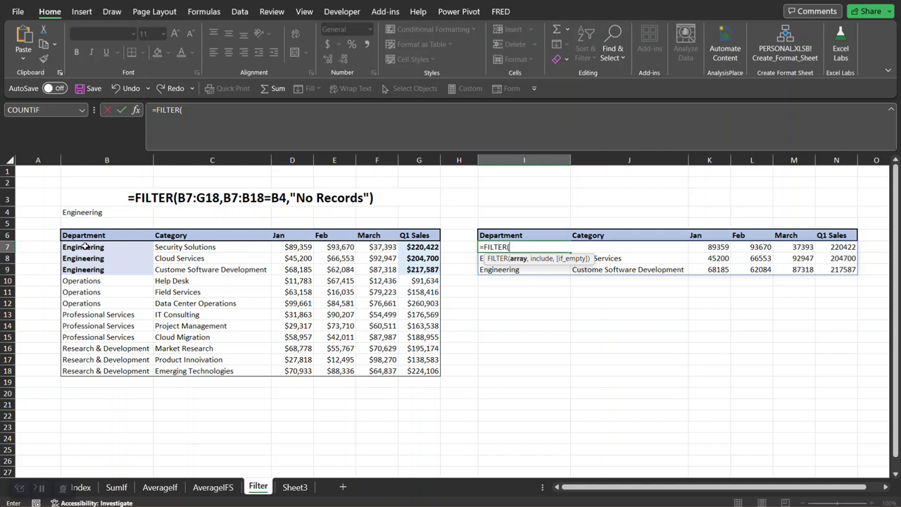
left_click_drag(84, 246, 430, 369)
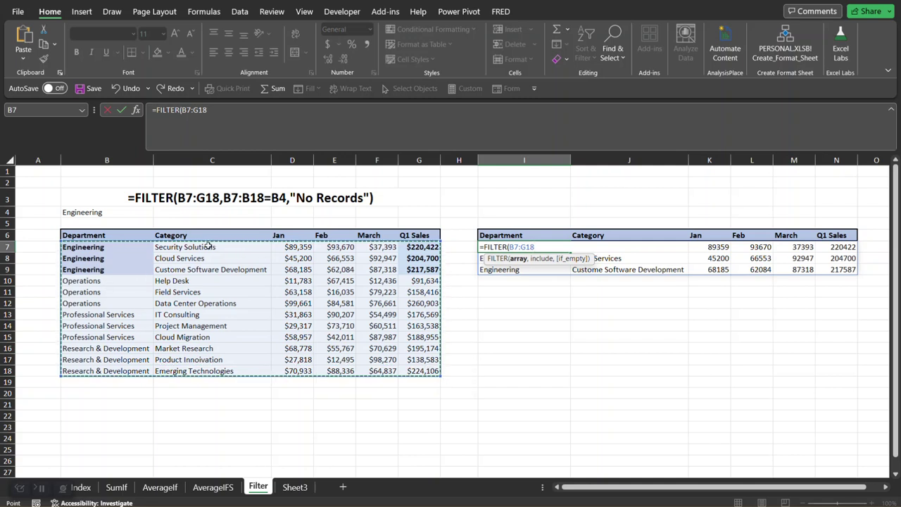
type(",")
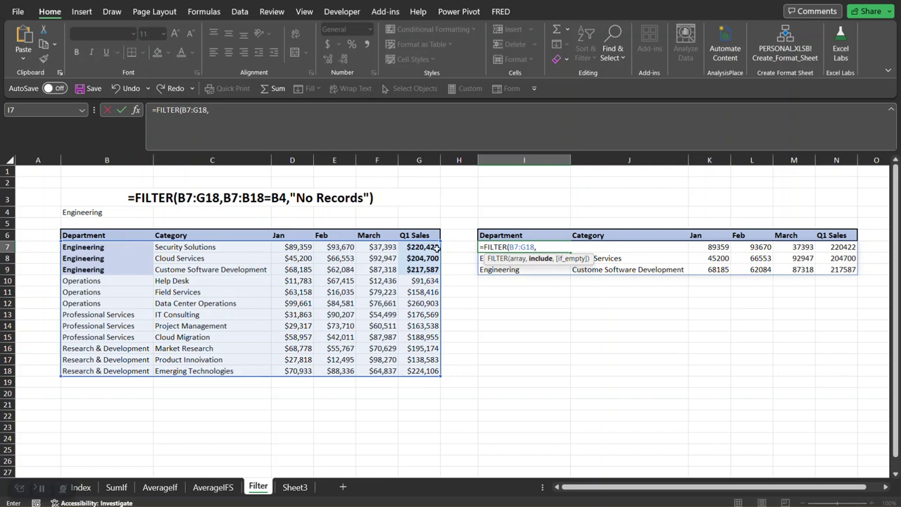
Step: Set the formula's include argument to match the departments in B7:B18 against cell B4
left_click(95, 247)
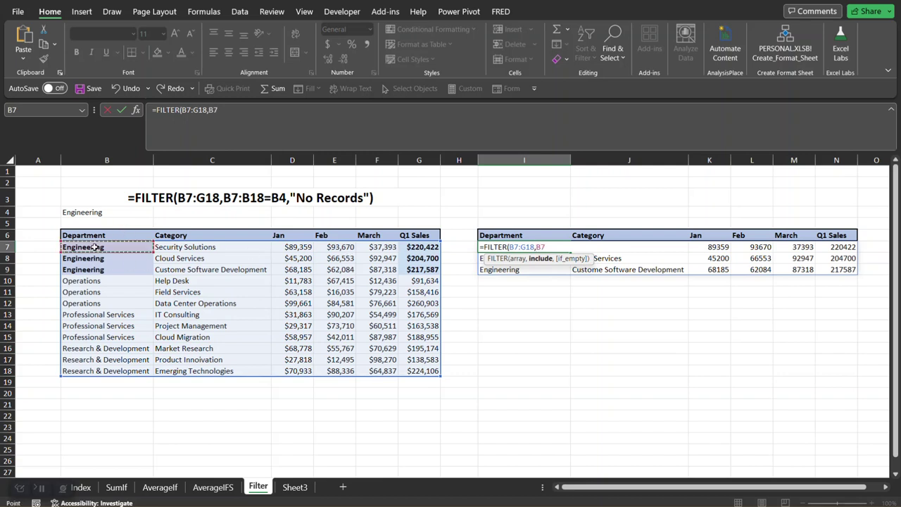
left_click_drag(95, 247, 102, 371)
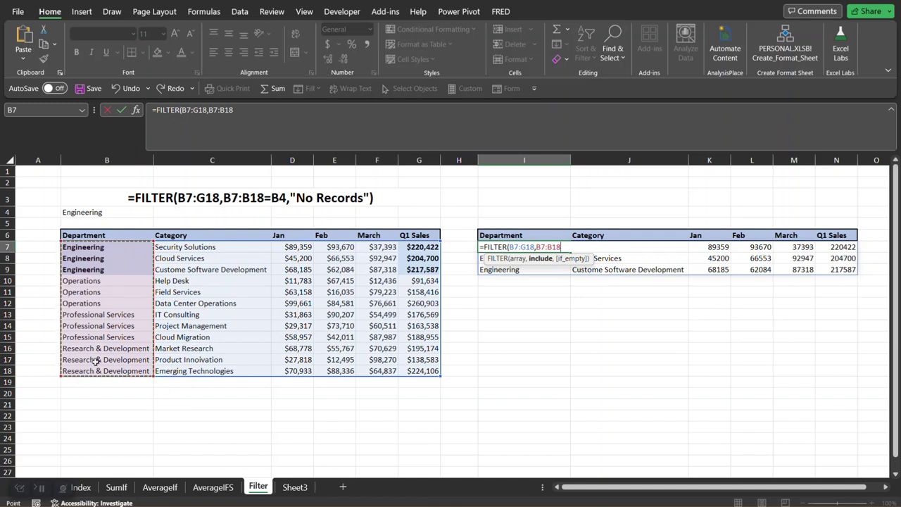
type("=")
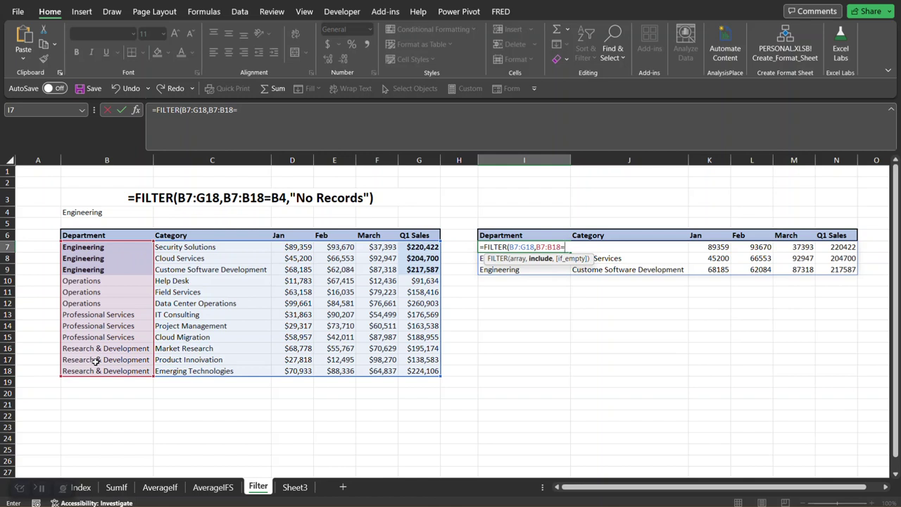
left_click(129, 210)
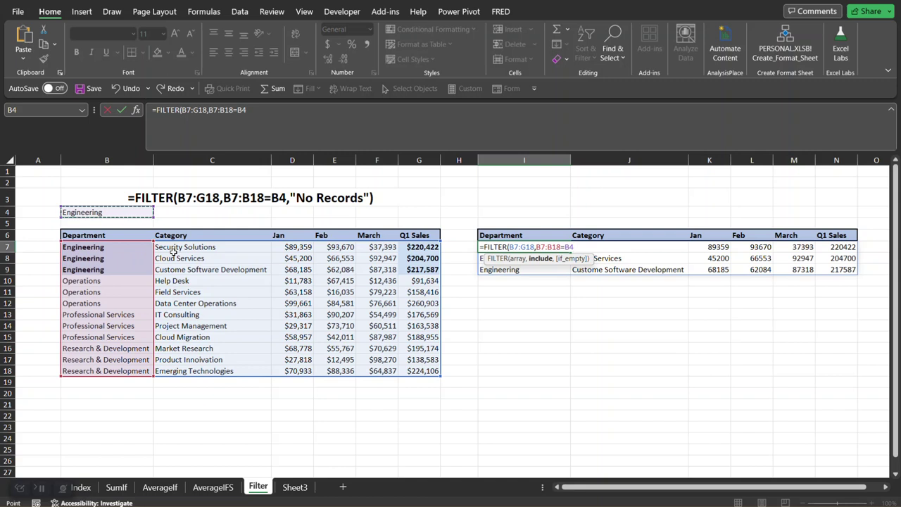
type(",")
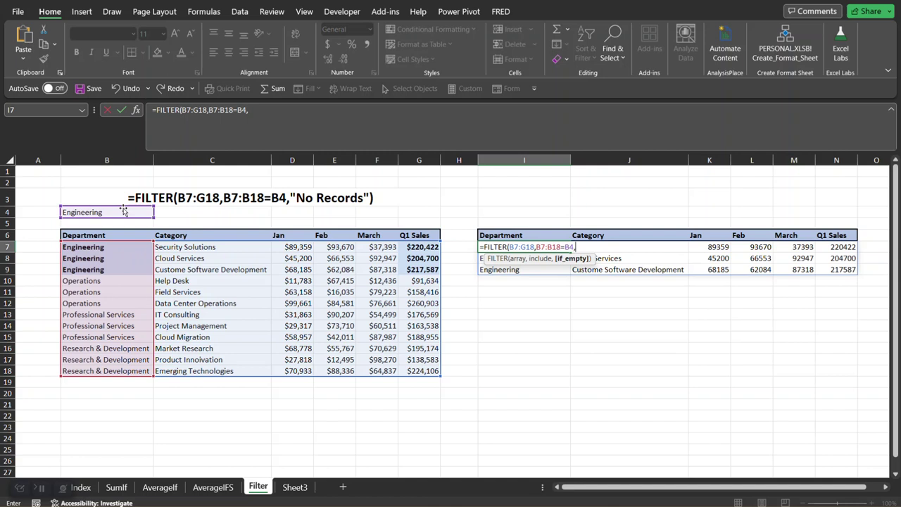
Step: Give "No Records" as the if_empty argument and complete the FILTER formula in I7
type("\"No Recof")
key("BackSpace")
type("rds")
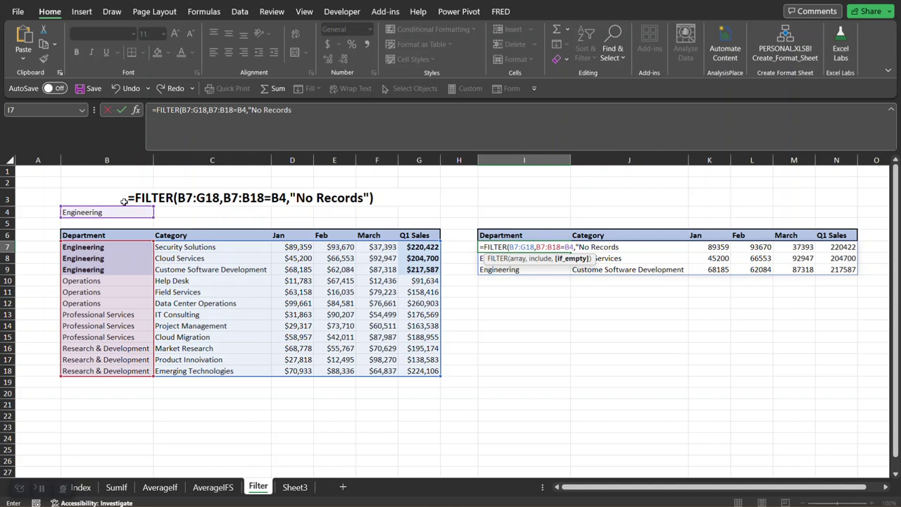
type("\")")
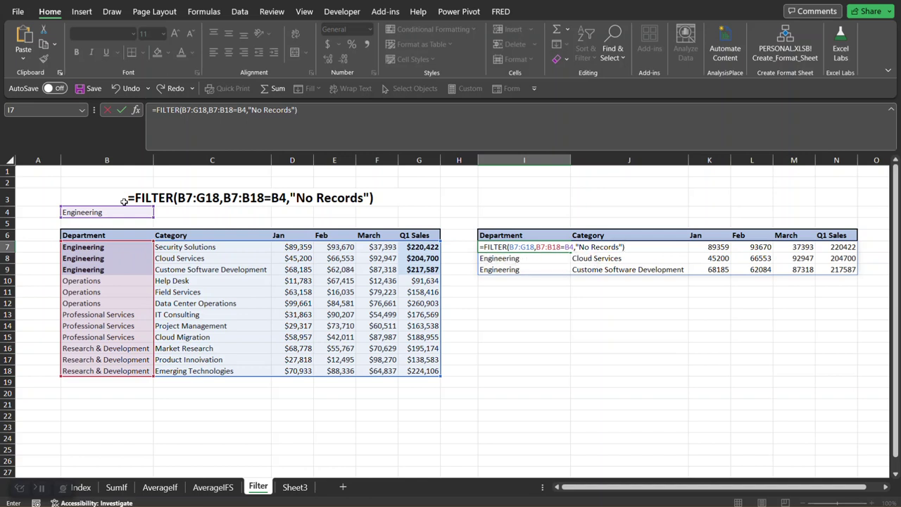
key("Return")
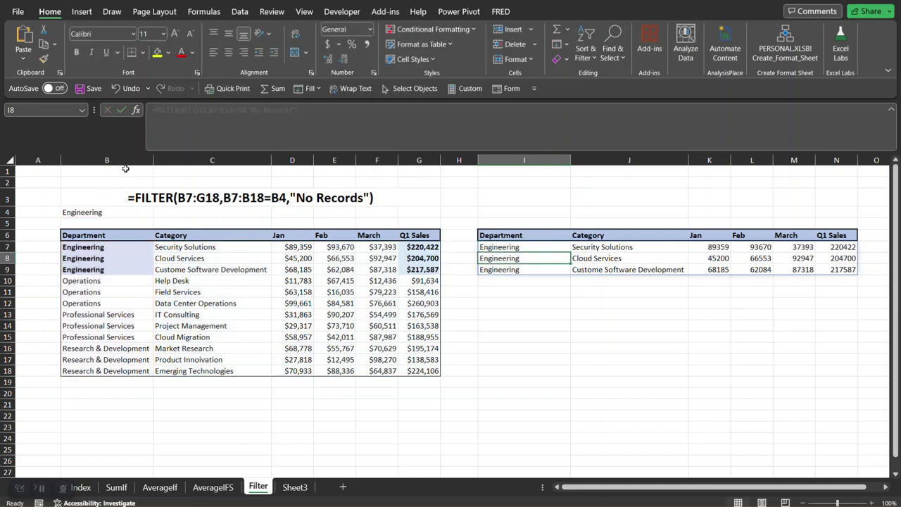
Step: Change the department in B4 to Operations, and after that to Research & Development
left_click(130, 210)
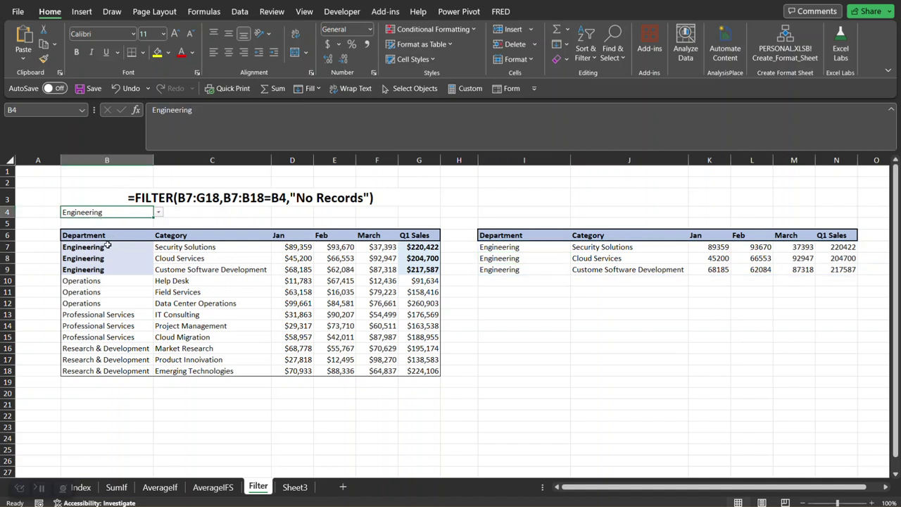
left_click(159, 212)
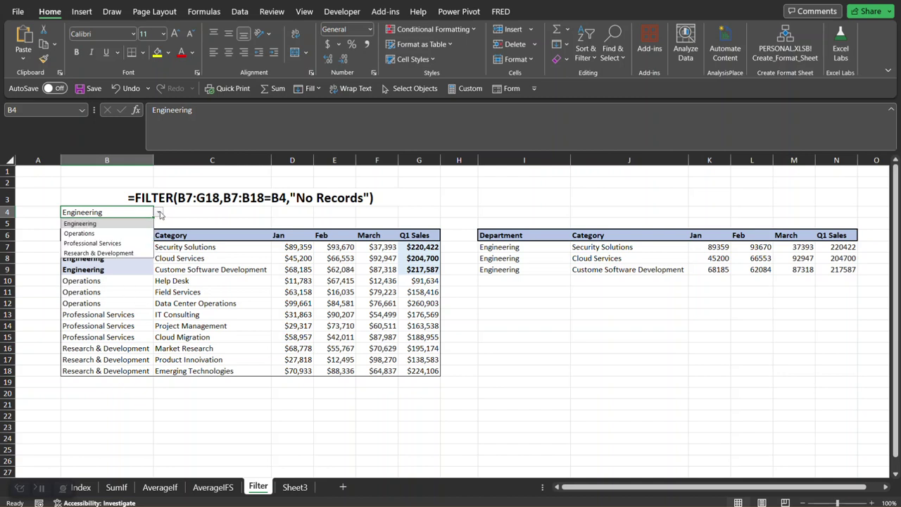
left_click(117, 233)
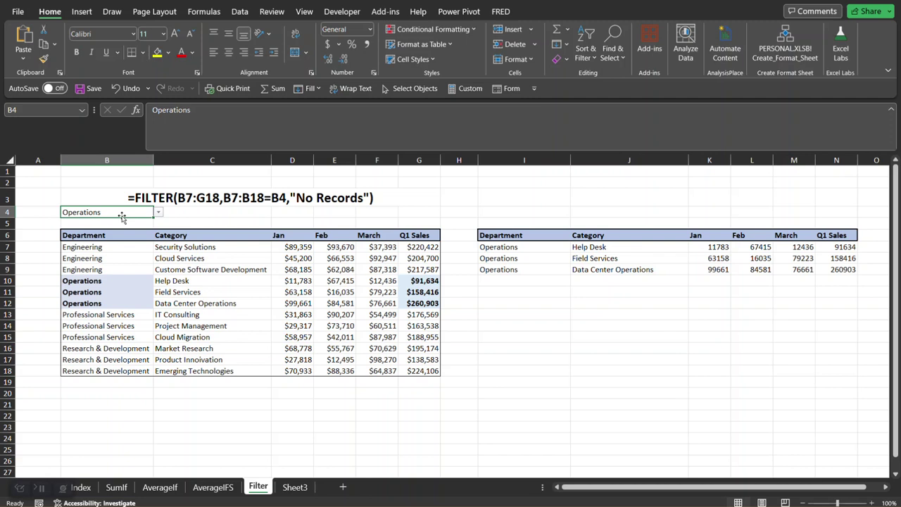
left_click(160, 212)
left_click(150, 252)
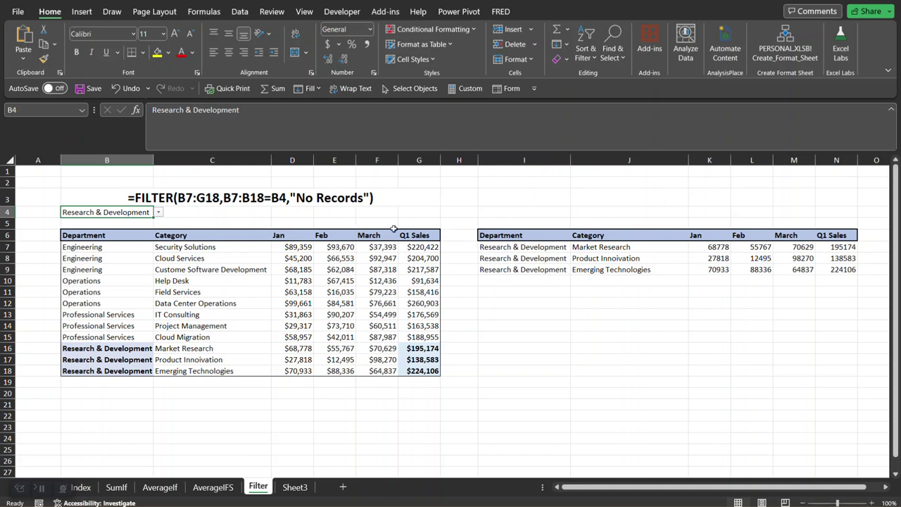
Step: Inspect how the include argument B7:B18=B4 evaluates within I7's FILTER formula, and leave the cell without changing it
left_click(527, 246)
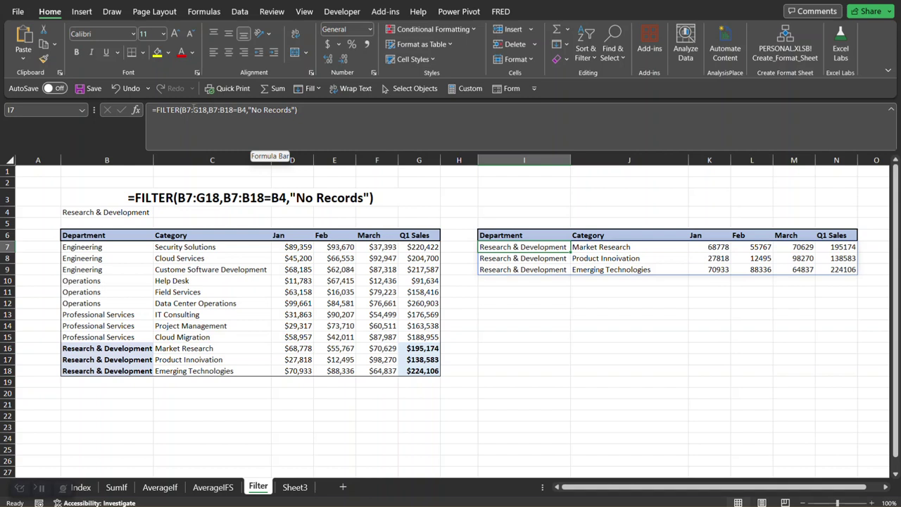
left_click(208, 109)
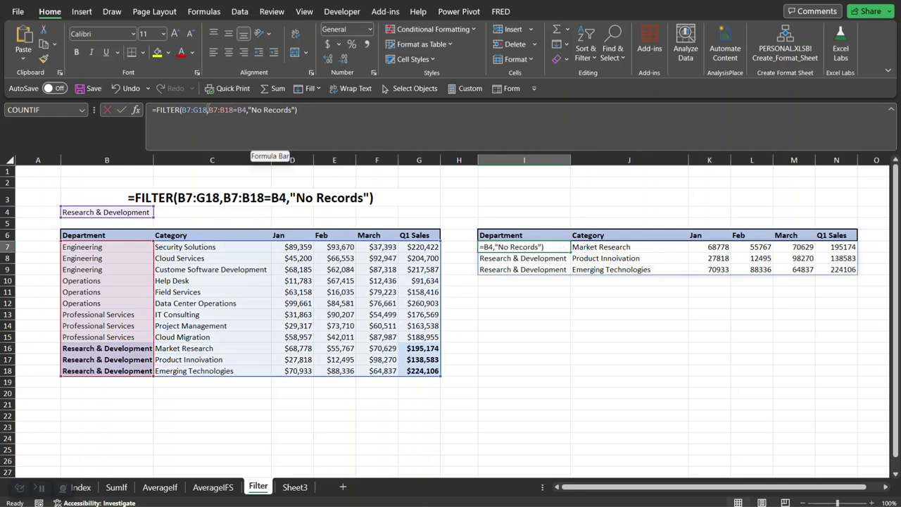
left_click_drag(208, 109, 226, 109)
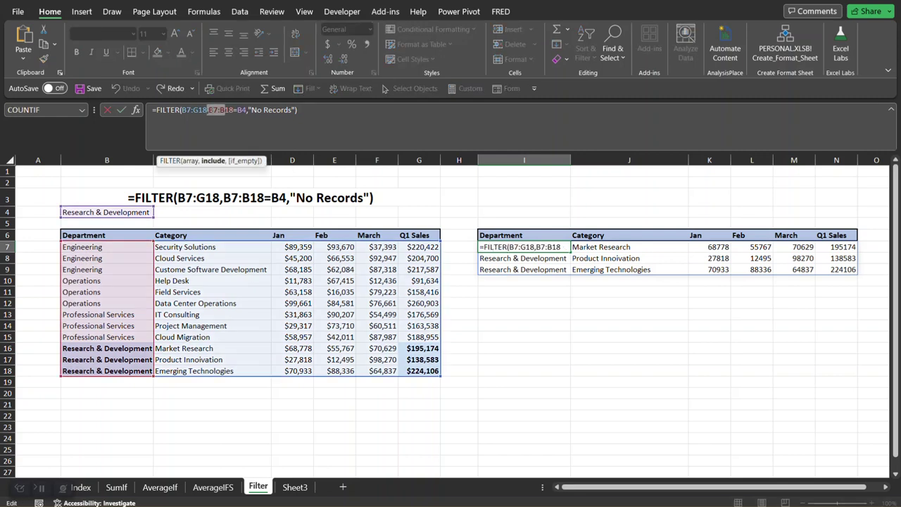
left_click(209, 110)
left_click_drag(209, 109, 252, 110)
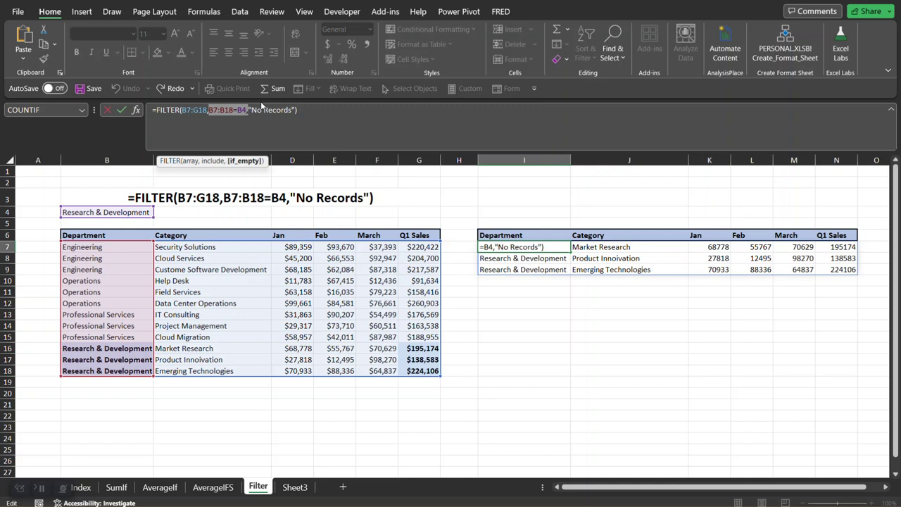
key("shift+Left")
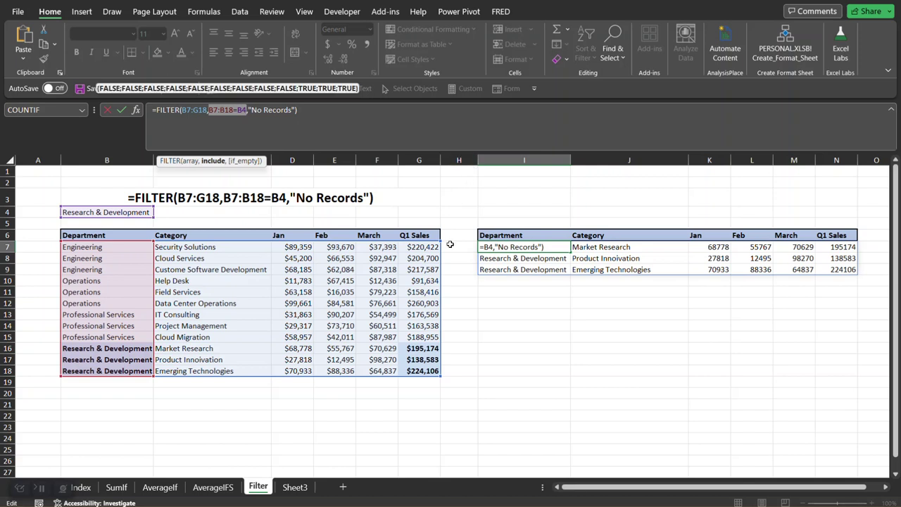
left_click(449, 245)
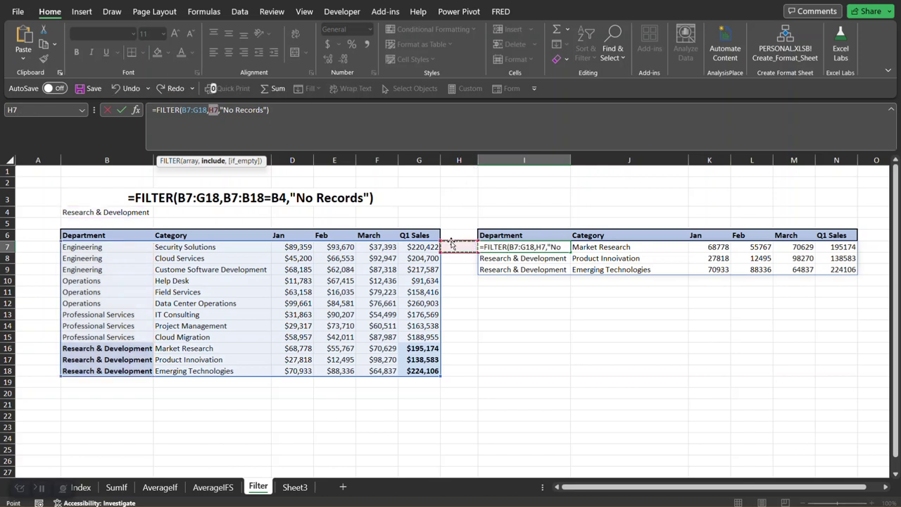
key("ctrl+Return")
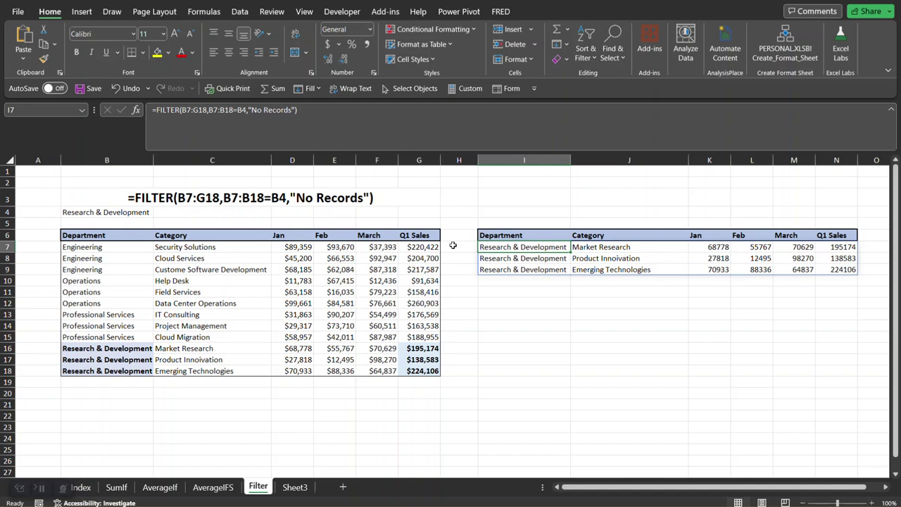
Step: Enter the formula =B7:B18=B4 in H7 to test every department row against the selected one
left_click(453, 243)
left_click(378, 114)
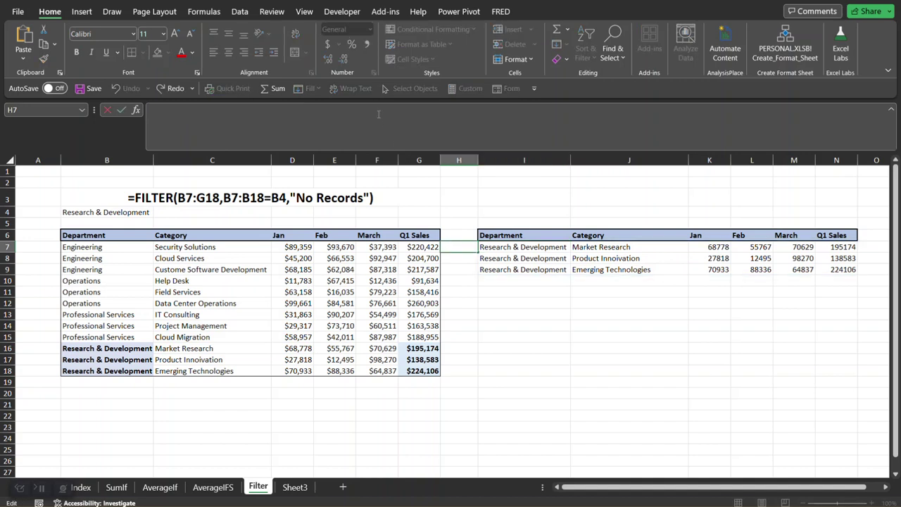
type("=B7:B18=B4")
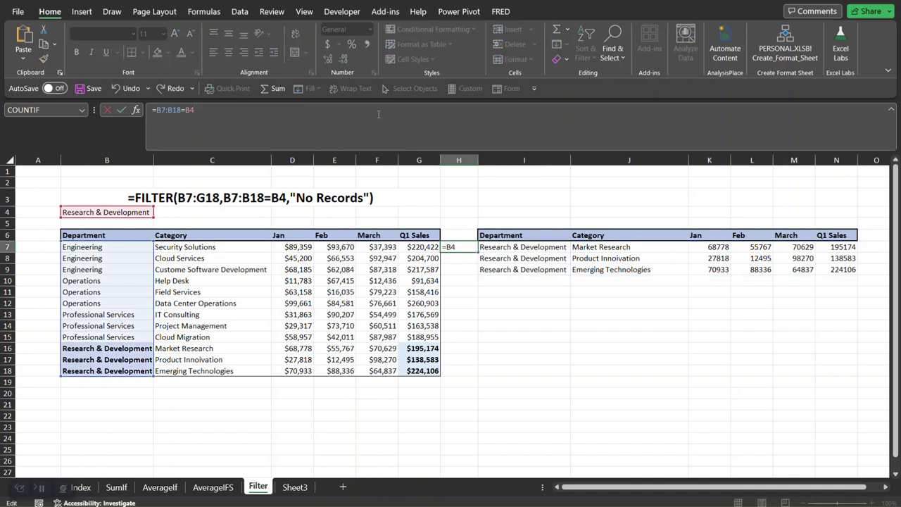
key("Return")
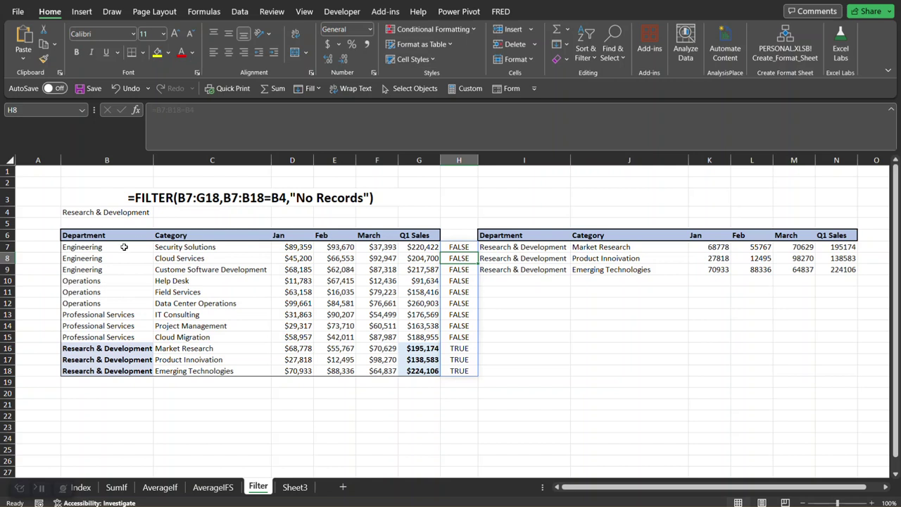
left_click(469, 247)
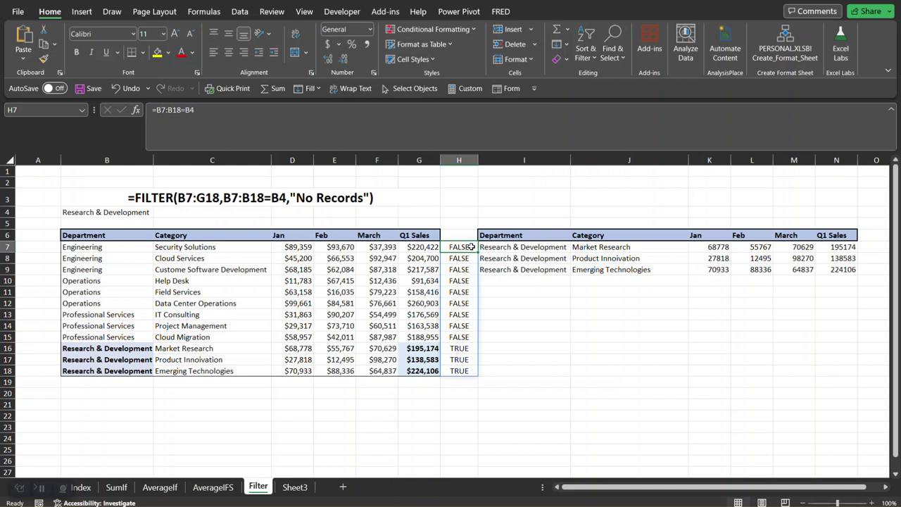
Step: Replace the B4 reference in I7's FILTER formula with the text "Engineering"
left_click(531, 247)
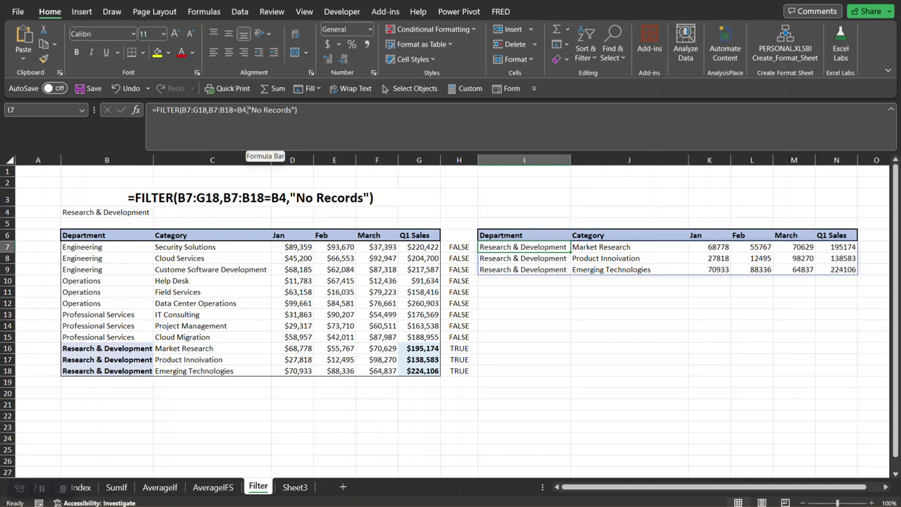
left_click(248, 110)
key("BackSpace")
key("BackSpace")
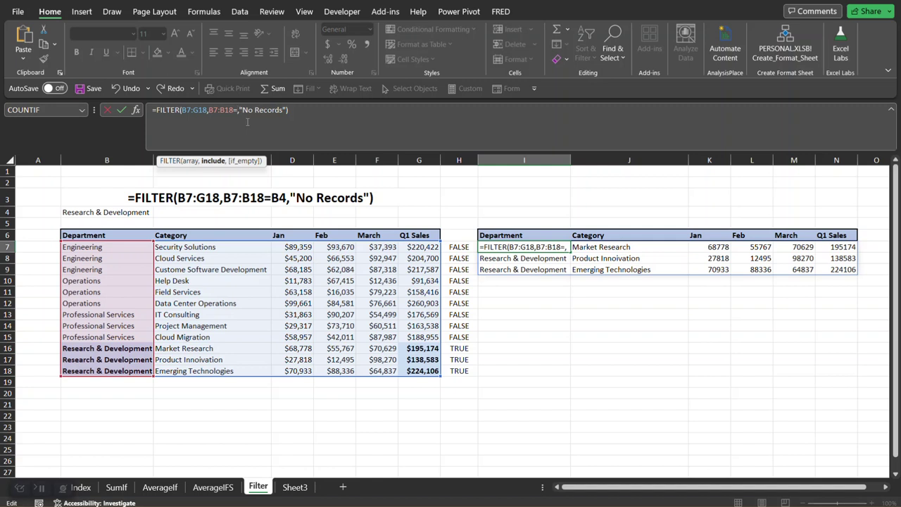
type("\"")
type("Engine")
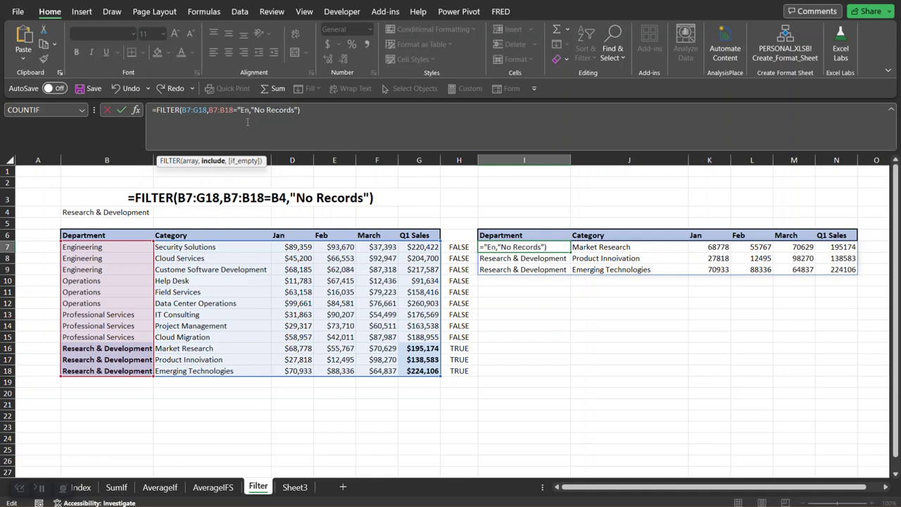
type("ering")
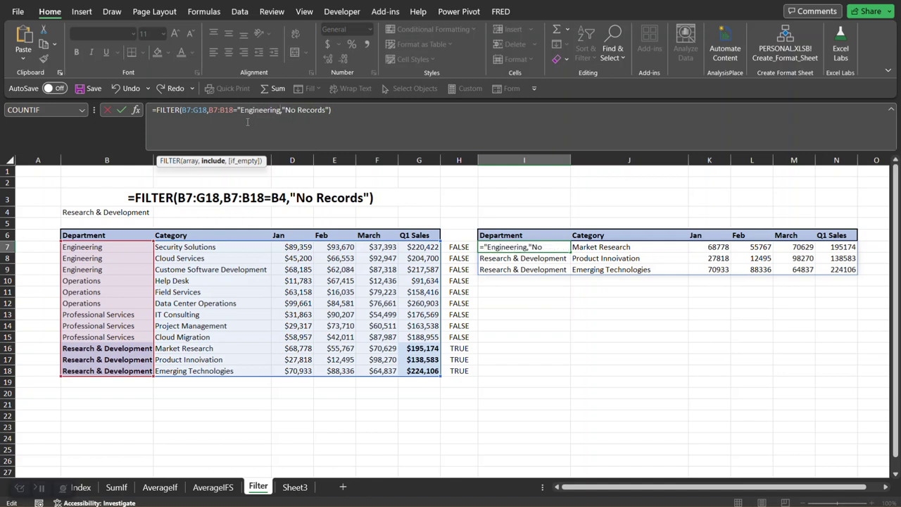
type("\"")
key("Return")
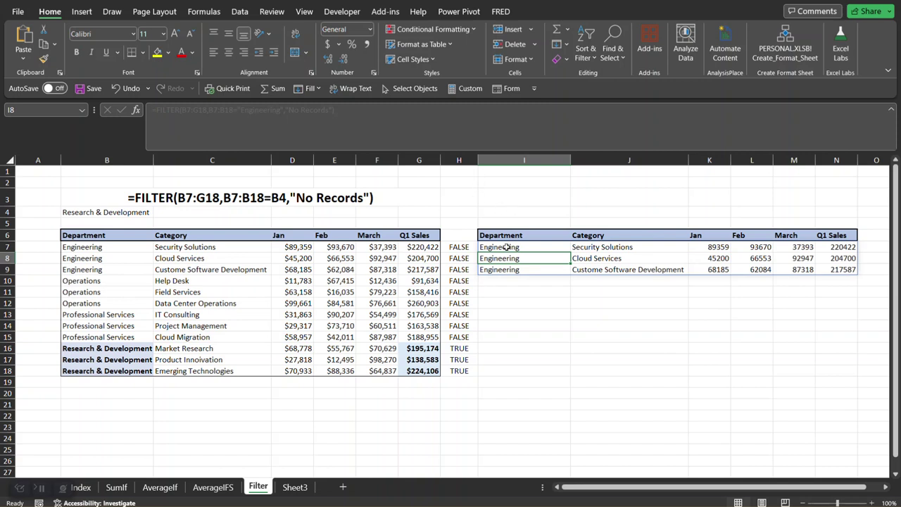
Step: Change the criteria text in I7's FILTER formula to lowercase "engineering"
left_click(506, 247)
left_click(243, 110)
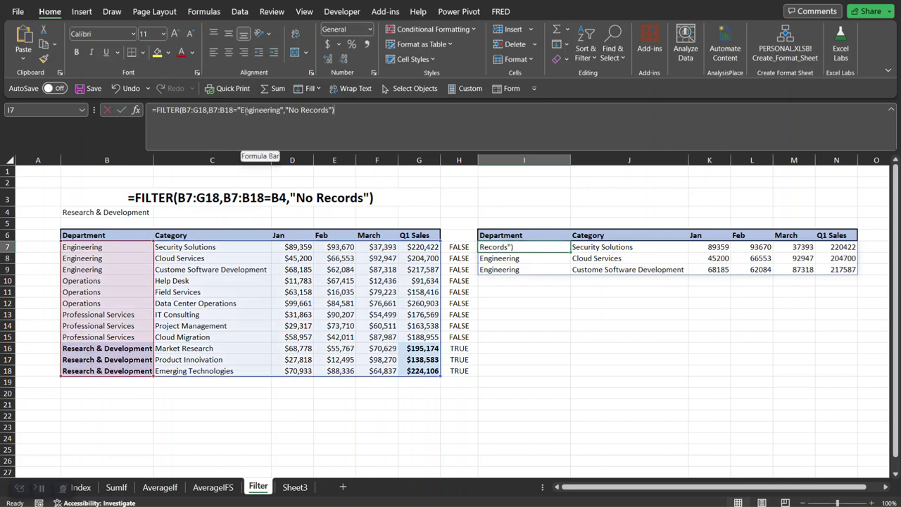
key("BackSpace")
type("e")
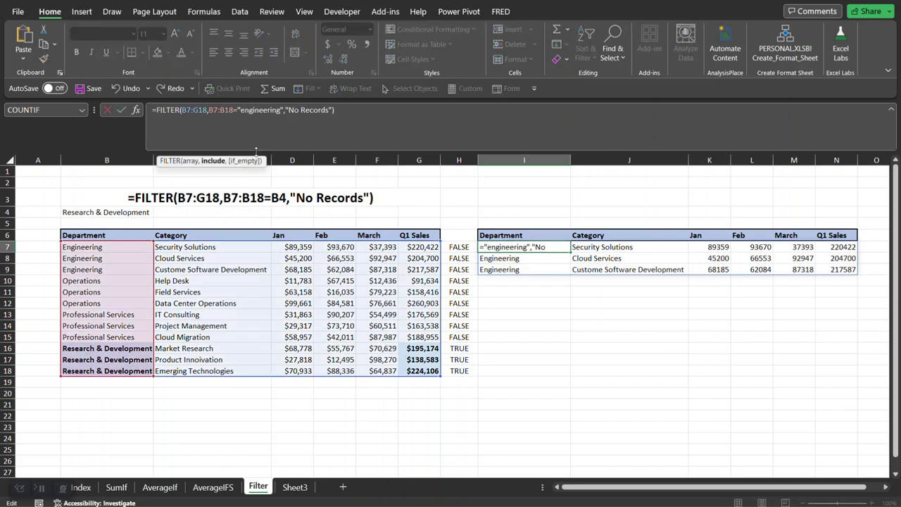
key("Return")
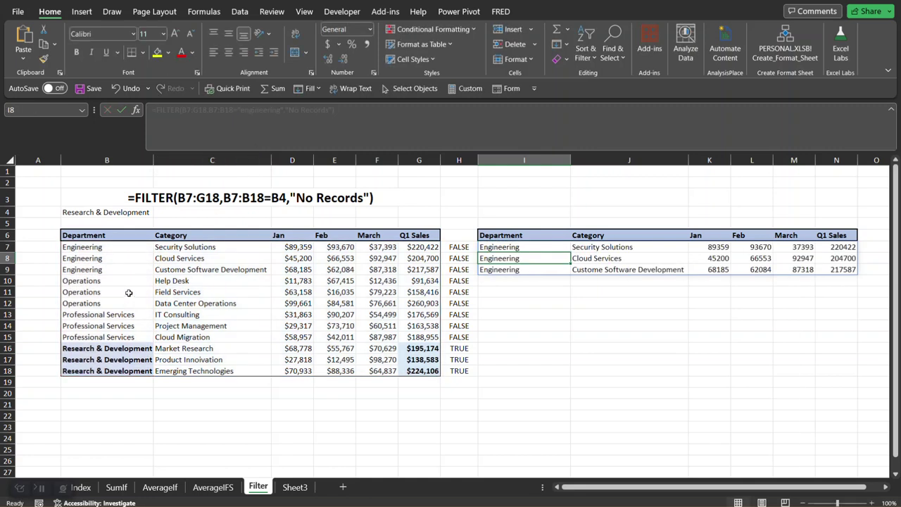
left_click(543, 247)
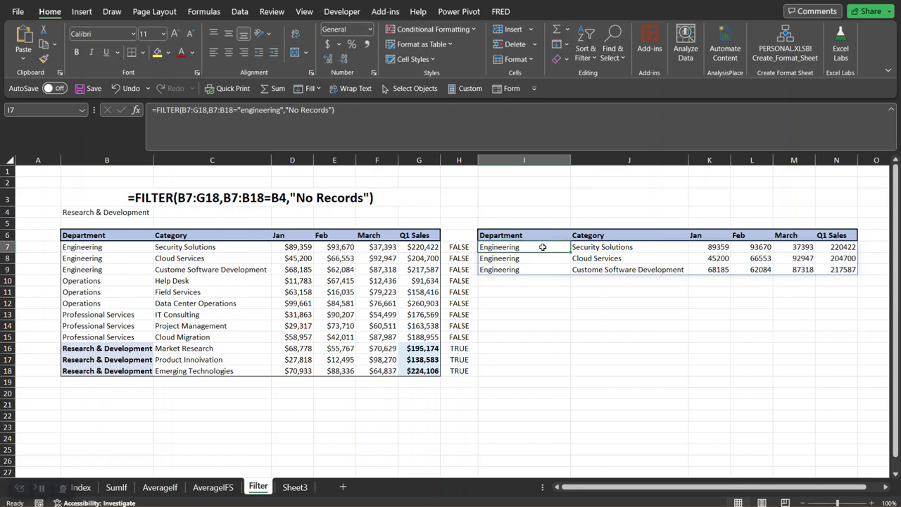